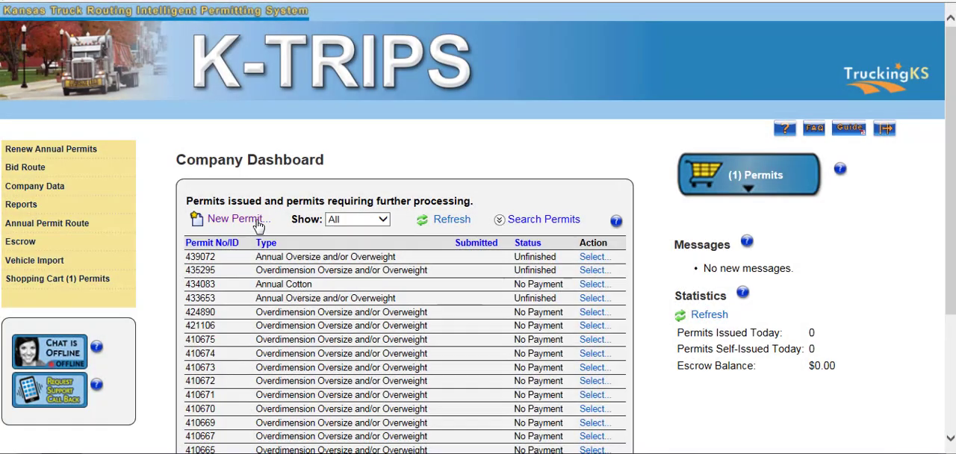
- Show the New Permit choices on the Company Dashboard
click(259, 223)
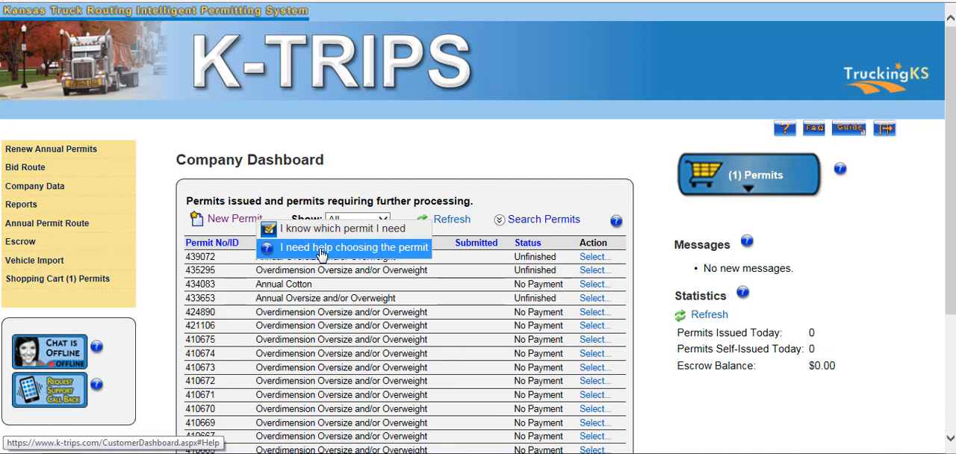
- Start an 'I know which permit I need' order with WebDownload as primary delivery method
click(424, 238)
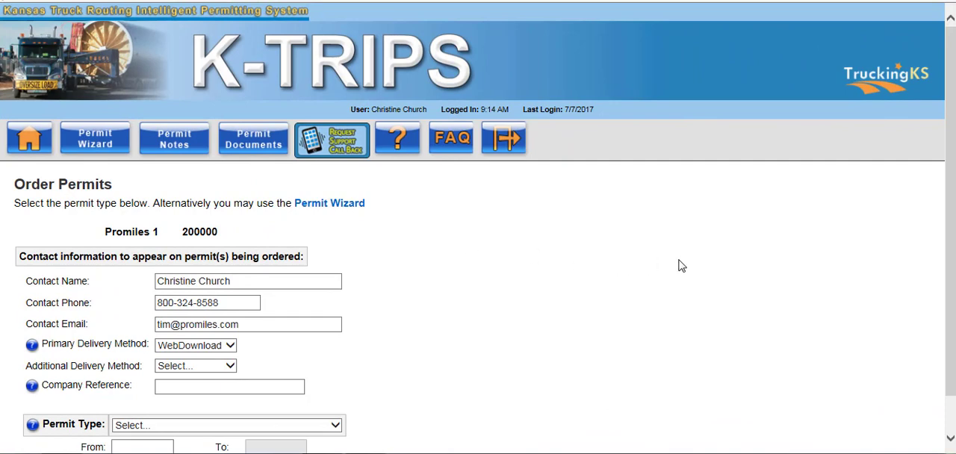
scroll(822, 262, down, 1)
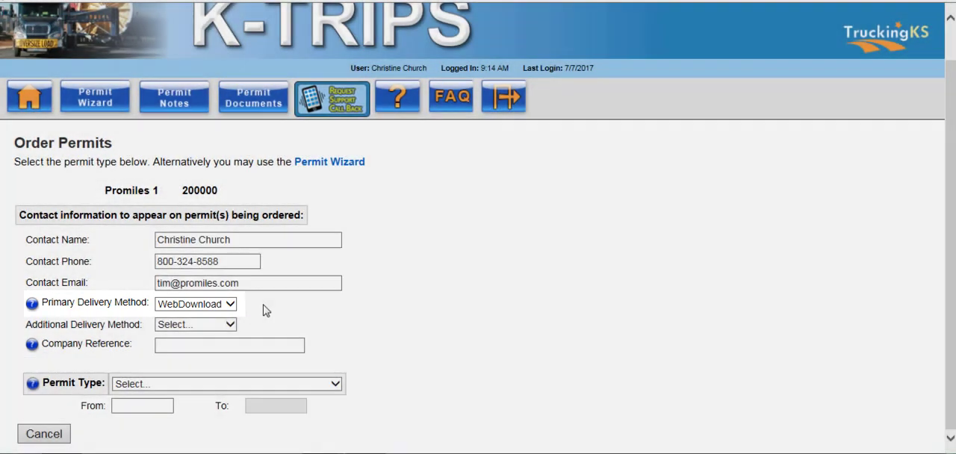
click(230, 304)
click(224, 304)
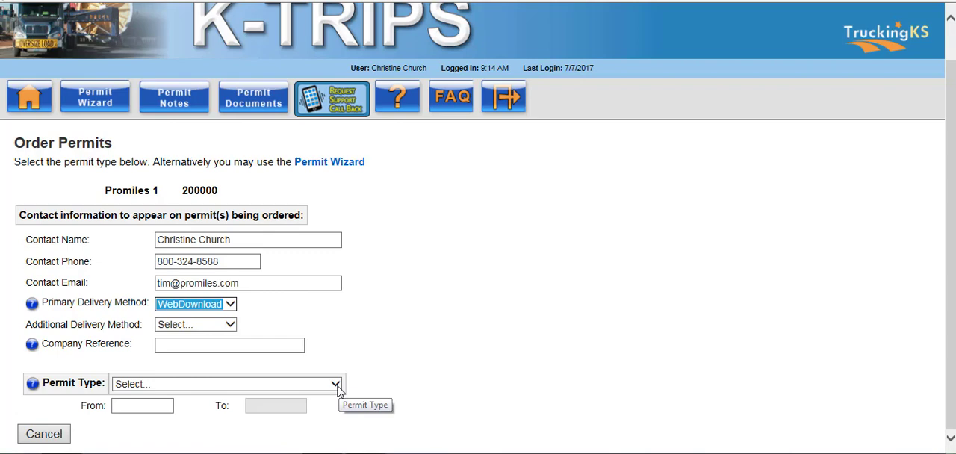
- Choose the Overdimension Oversize and/or Overweight permit, set its From date, and continue
click(337, 384)
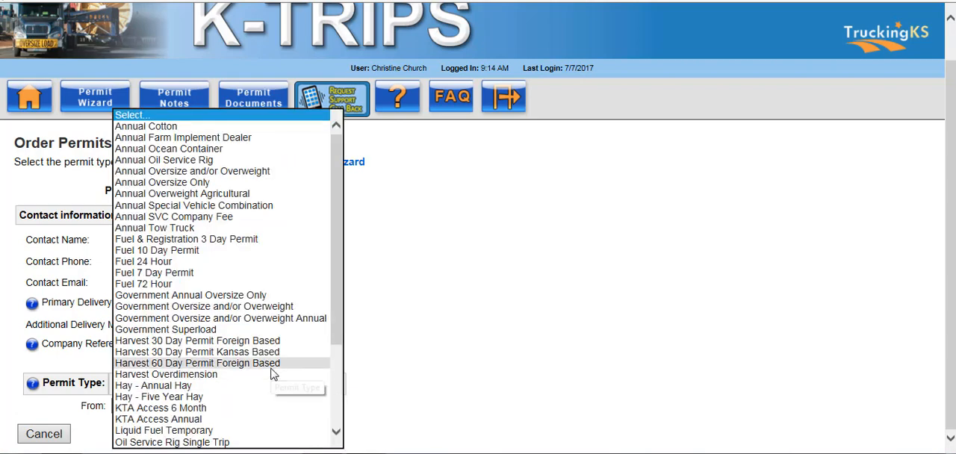
scroll(274, 374, down, 4)
click(278, 341)
click(166, 406)
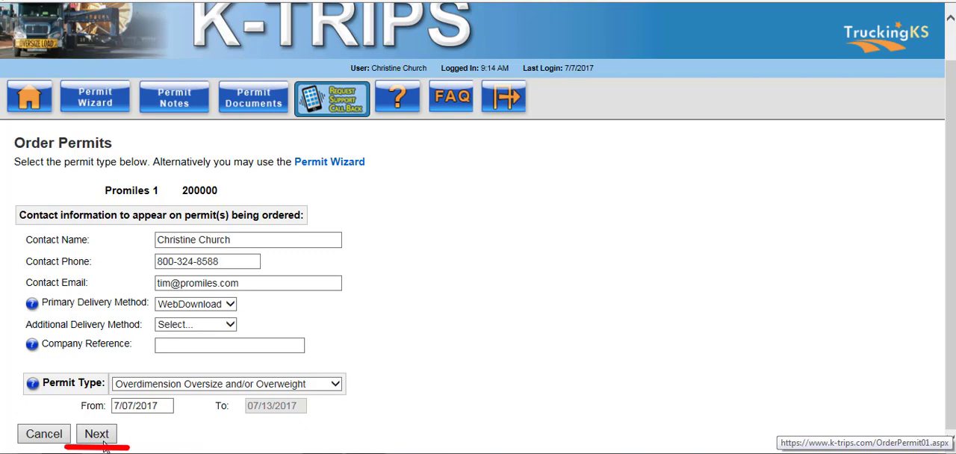
click(98, 434)
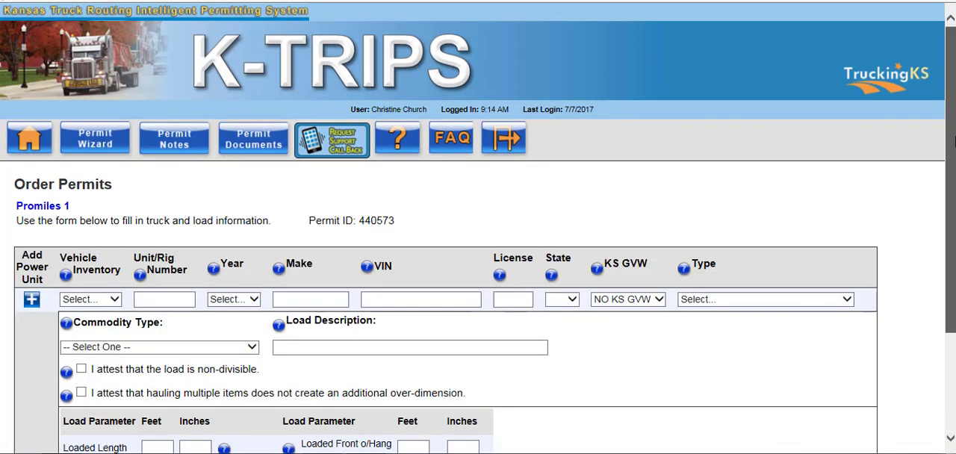
drag(950, 142, 950, 291)
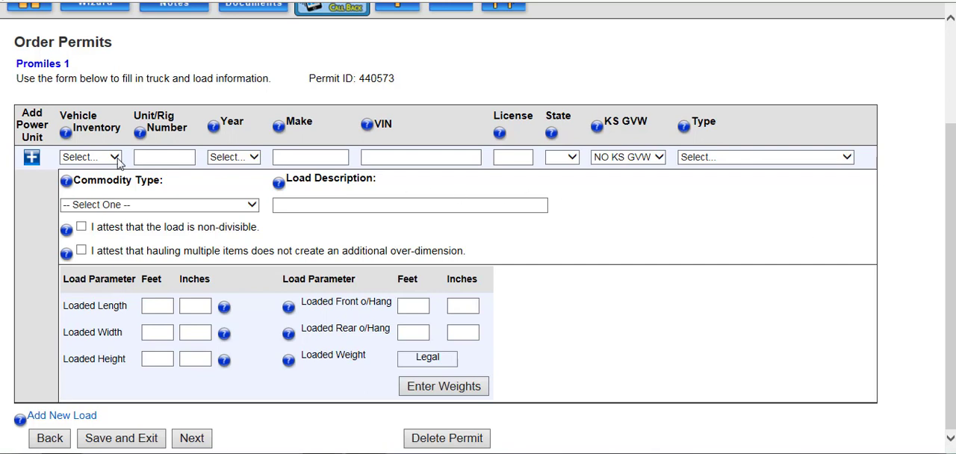
- Pick vehicle 05123456 from Vehicle Inventory so its VIN, license and weight fill in
click(116, 157)
click(85, 158)
click(219, 215)
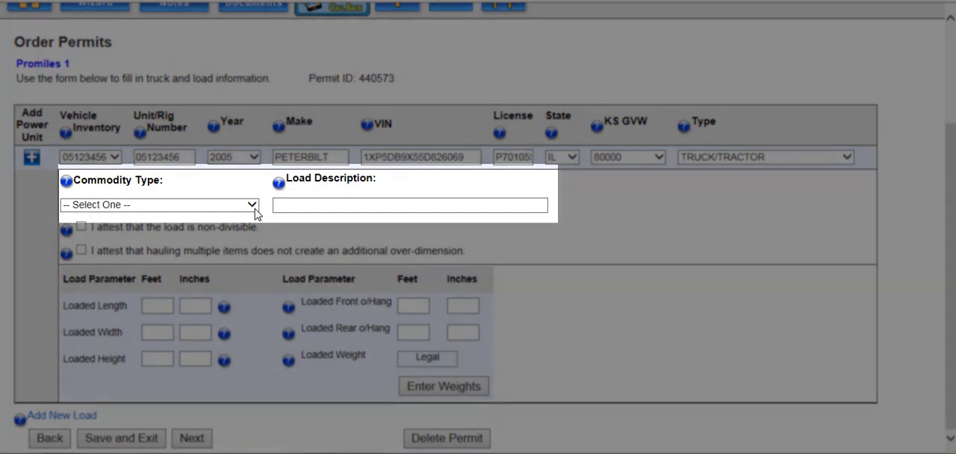
- Record a non-divisible Excavator load of General Construction Equipment
click(253, 205)
click(206, 254)
click(290, 206)
text(Excavator)
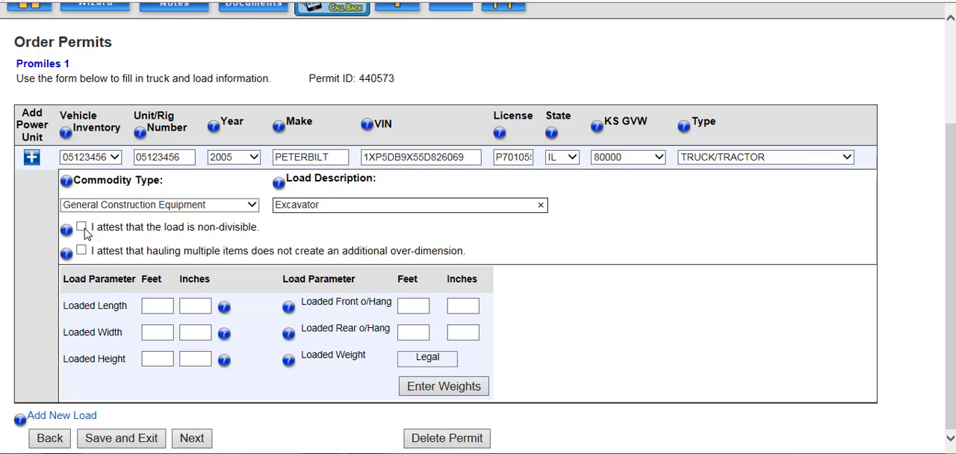
click(81, 227)
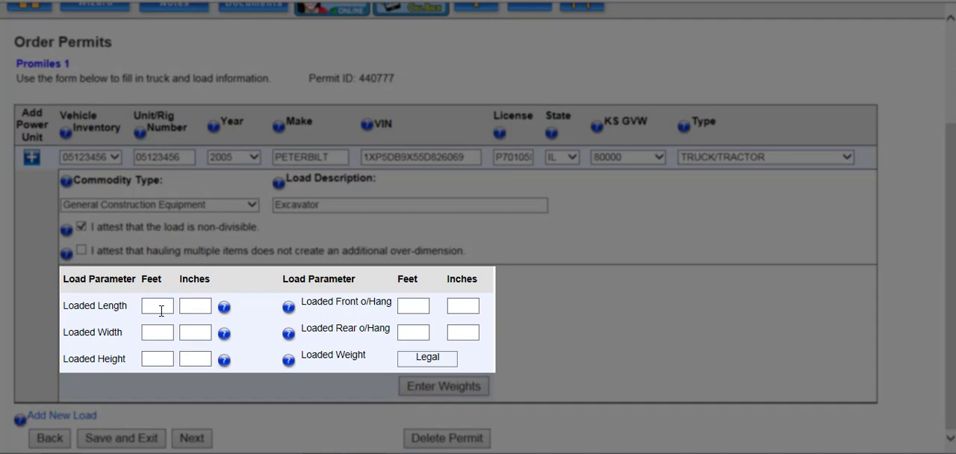
- Enter loaded dimensions: length 100 ft, width 12 ft, height 13 ft 6 in
click(161, 307)
text(100)
click(157, 332)
text(12)
key(Tab)
key(Tab)
text(13)
key(Tab)
text(6)
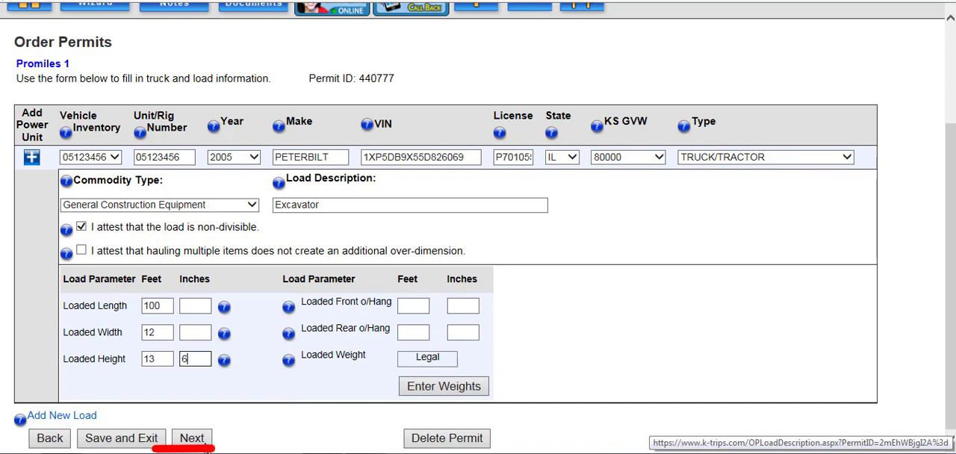
scroll(201, 441, up, 1)
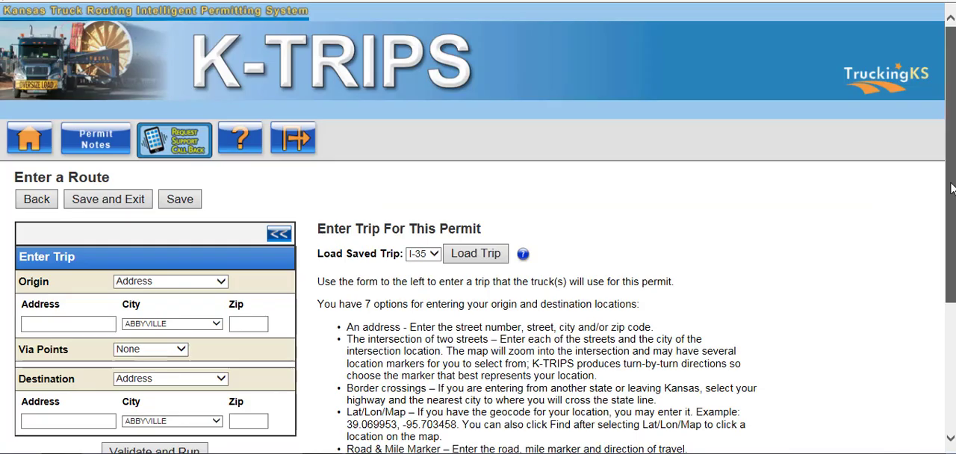
scroll(479, 298, down, 2)
scroll(478, 299, down, 1)
- Set the origin to Border Crossing IH35 Kansas City
click(209, 139)
click(151, 156)
click(199, 138)
click(149, 156)
click(155, 115)
- Set the destination to Border Crossing US160 Manter CO and validate and run the trip
click(171, 207)
click(172, 230)
click(172, 231)
scroll(112, 225, down, 5)
scroll(112, 224, down, 5)
scroll(119, 254, down, 3)
click(112, 309)
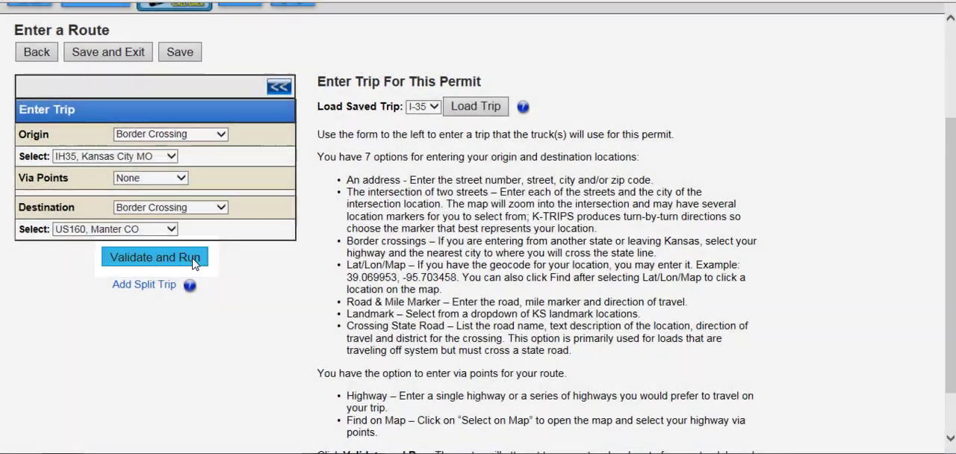
click(198, 261)
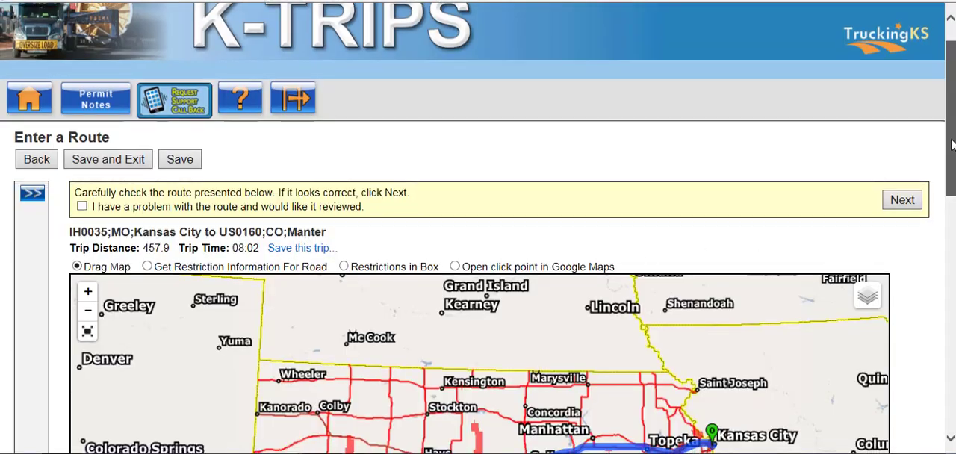
drag(950, 142, 951, 217)
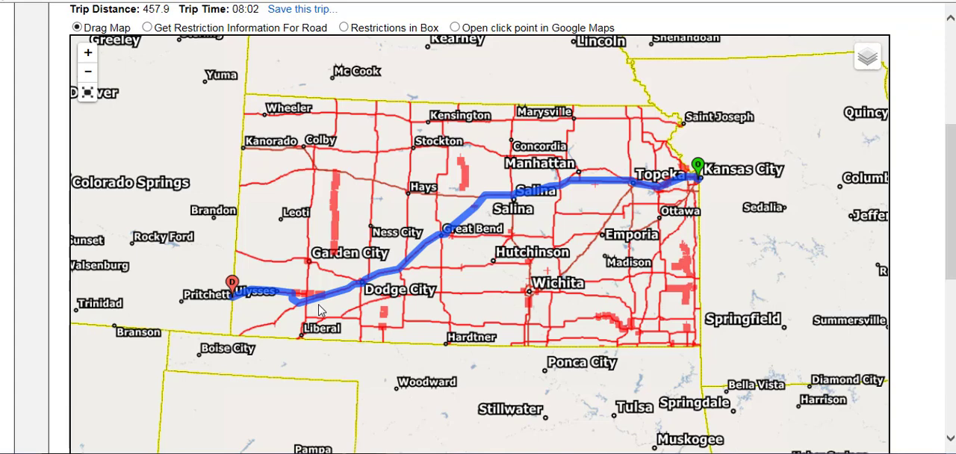
- Pan the map to frame the 457.9-mile Kansas City to Ulysses route
drag(325, 299, 365, 266)
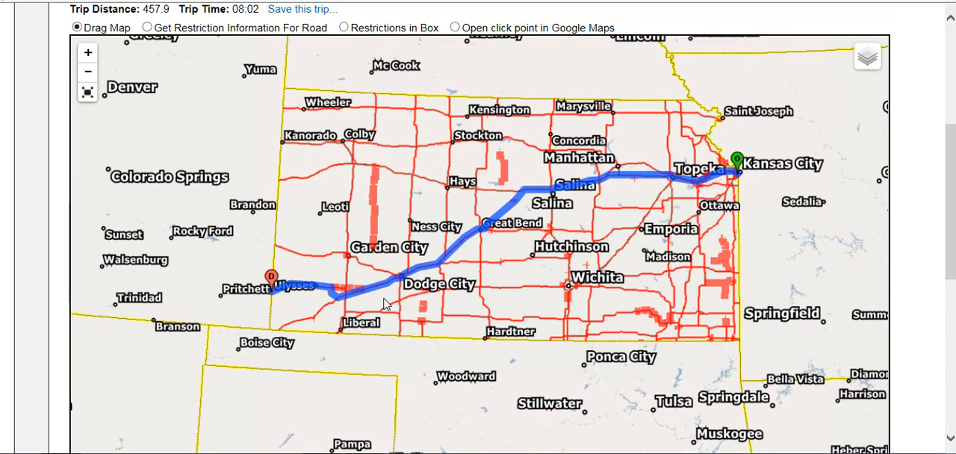
scroll(386, 303, up, 1)
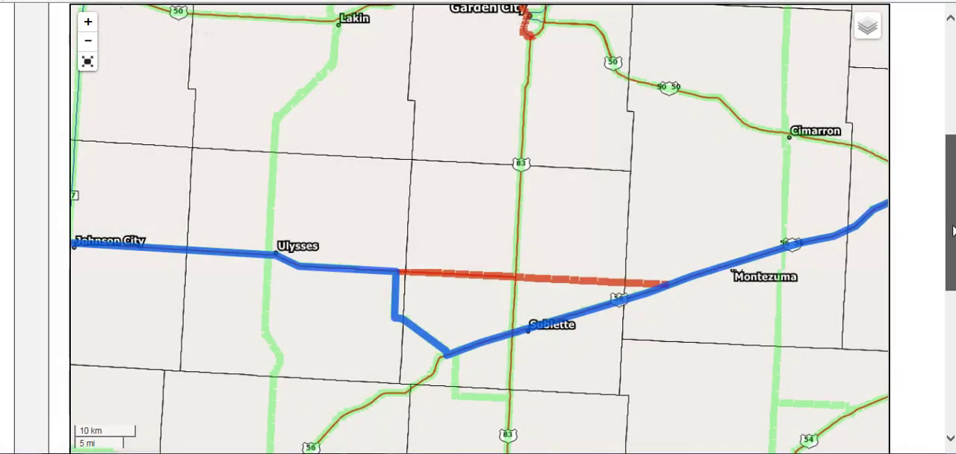
scroll(952, 224, up, 1)
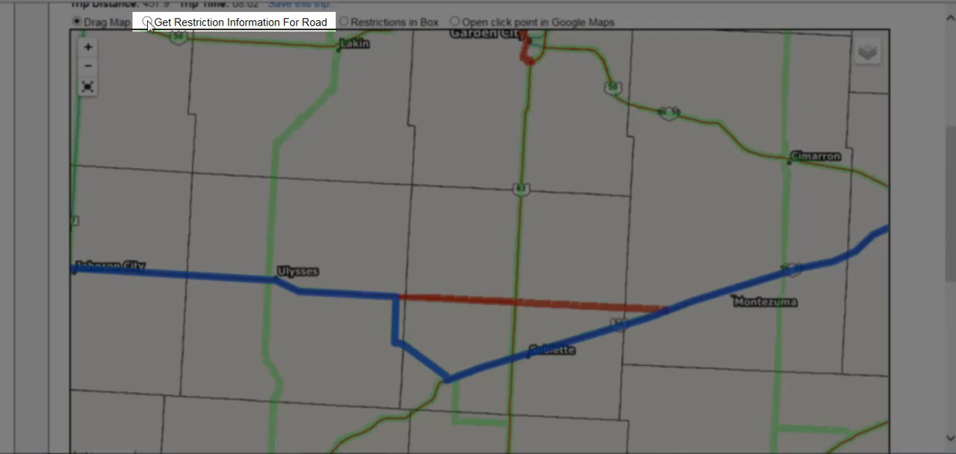
- Review US-160 restriction details, the load dimensions used, and the route description
click(147, 22)
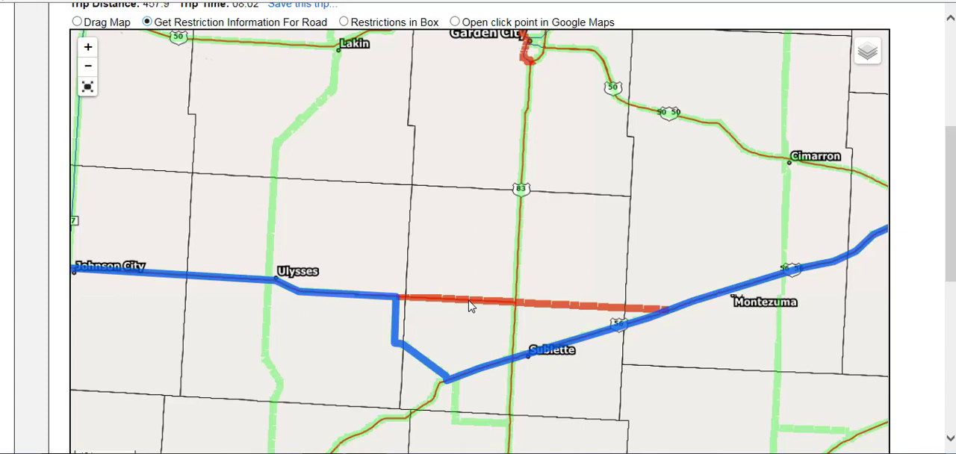
click(470, 307)
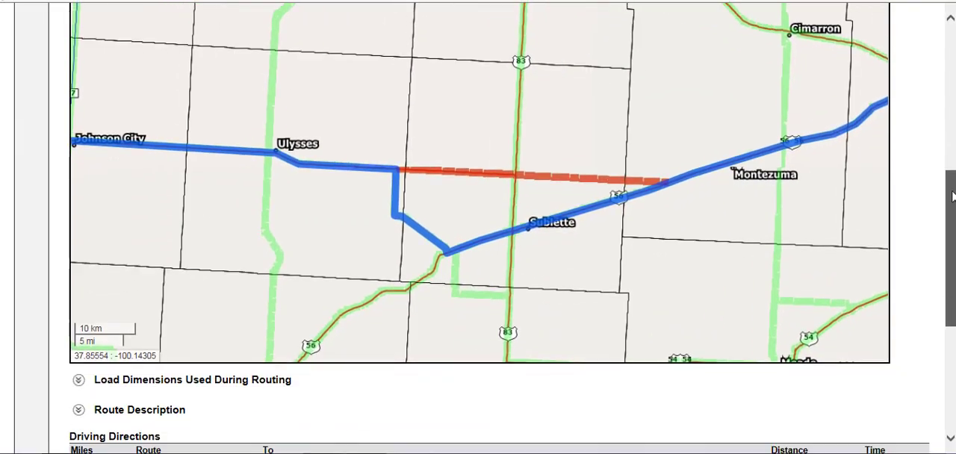
scroll(478, 224, down, 4)
click(79, 84)
click(78, 181)
drag(950, 258, 951, 432)
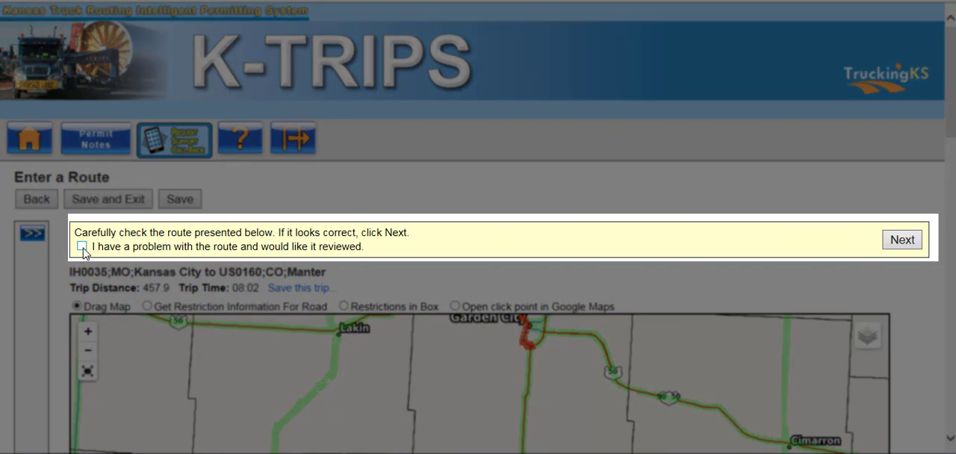
- Report a route problem requesting the shortest route, then attest and submit the permit
click(83, 247)
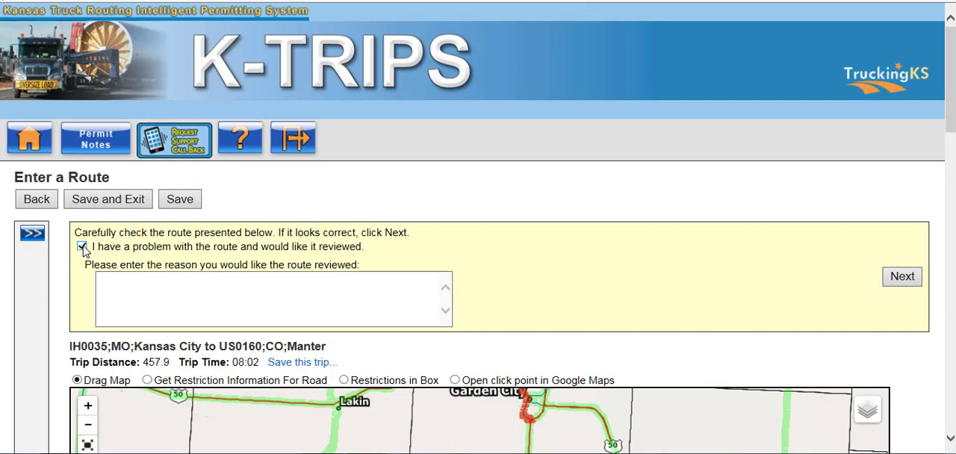
click(164, 282)
text(I would like the shortest route possible.)
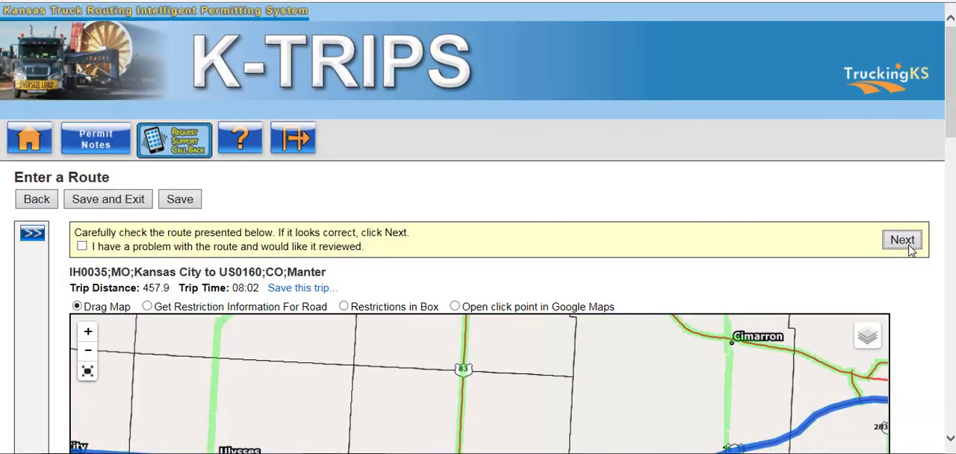
click(902, 239)
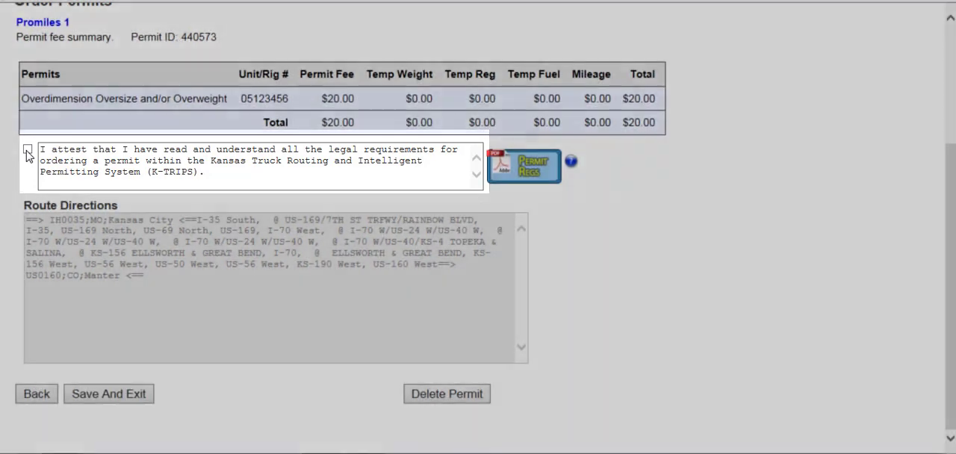
click(28, 150)
click(186, 394)
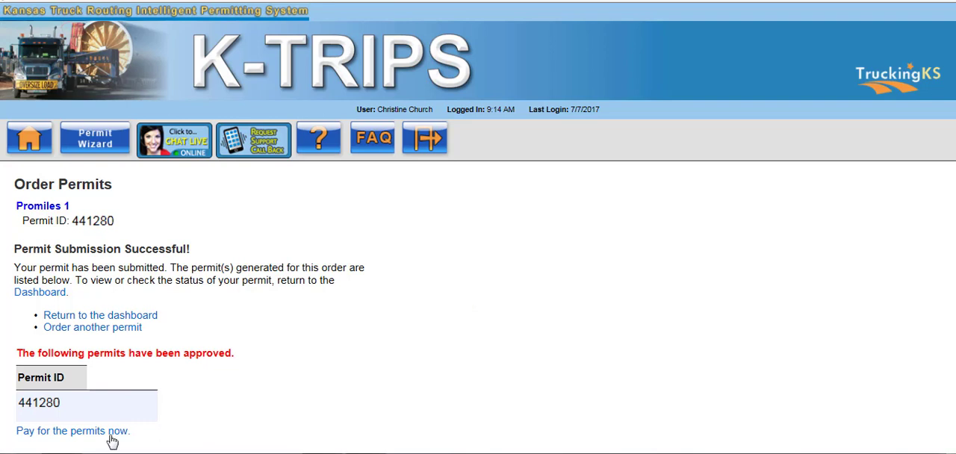
- Proceed to checkout for the $20.00 permit and review Escrow versus card payment methods
click(112, 440)
click(104, 275)
click(136, 233)
click(104, 243)
click(103, 233)
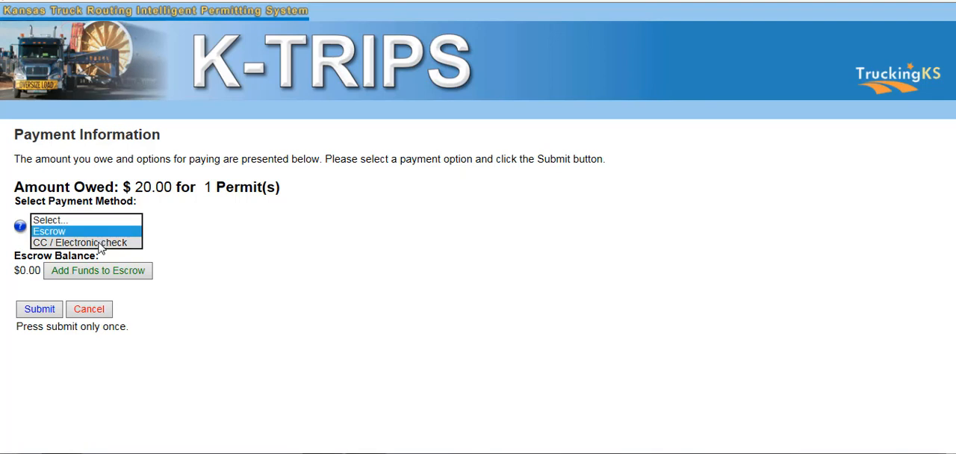